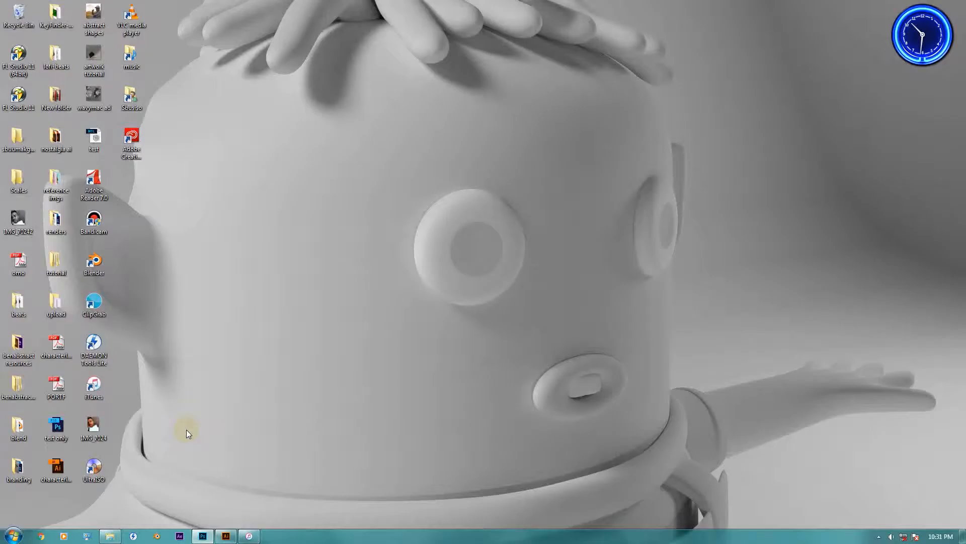
Step: Switch to Photoshop and view the T-shirt mockup, followed by the vinyl record mockup document
click(201, 537)
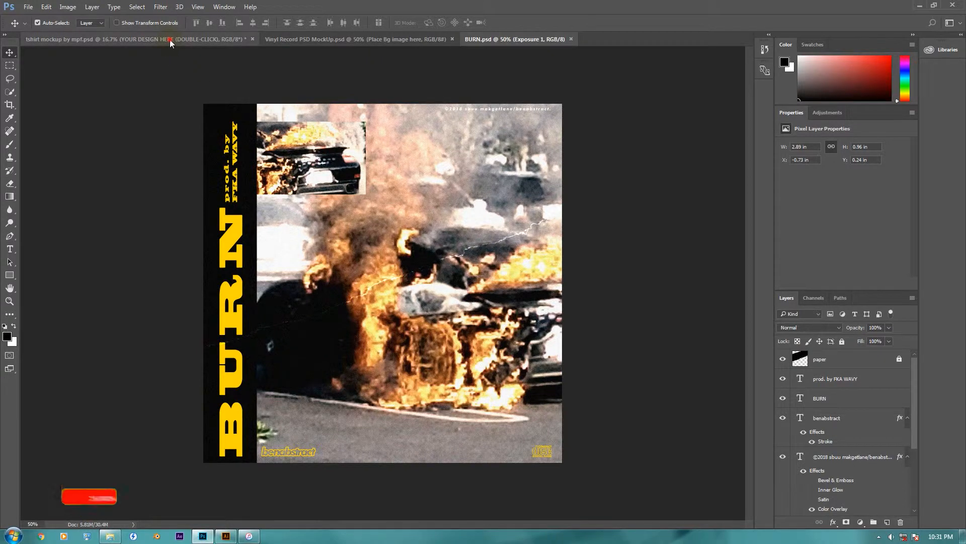
click(171, 39)
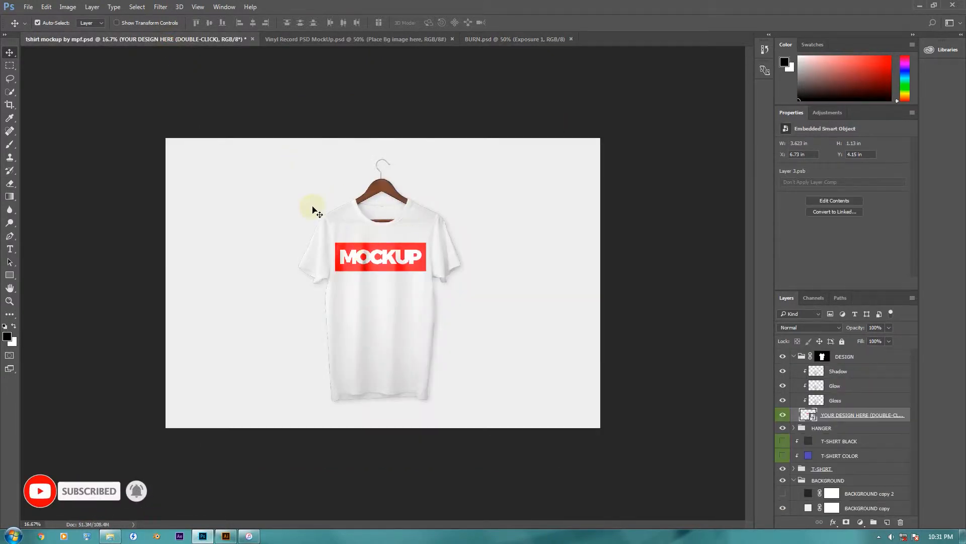
click(315, 39)
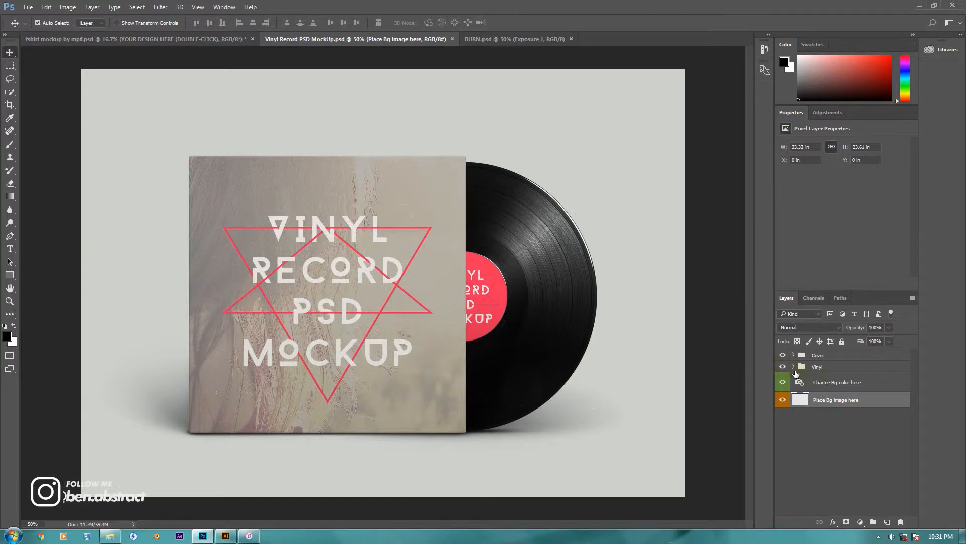
Step: Expand the Vinyl and Cover groups, open the Cover group's design smart object for editing, and dismiss the missing fonts dialog
click(794, 367)
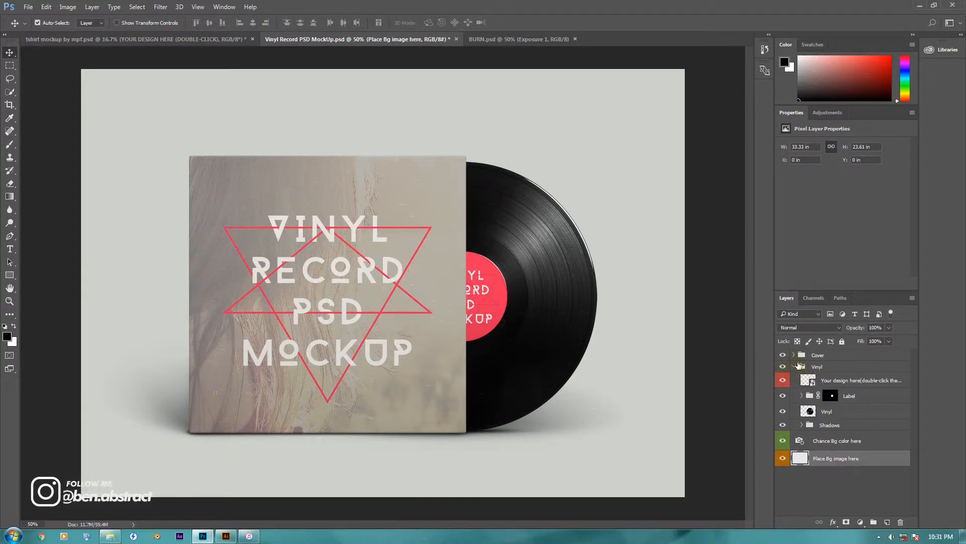
click(795, 356)
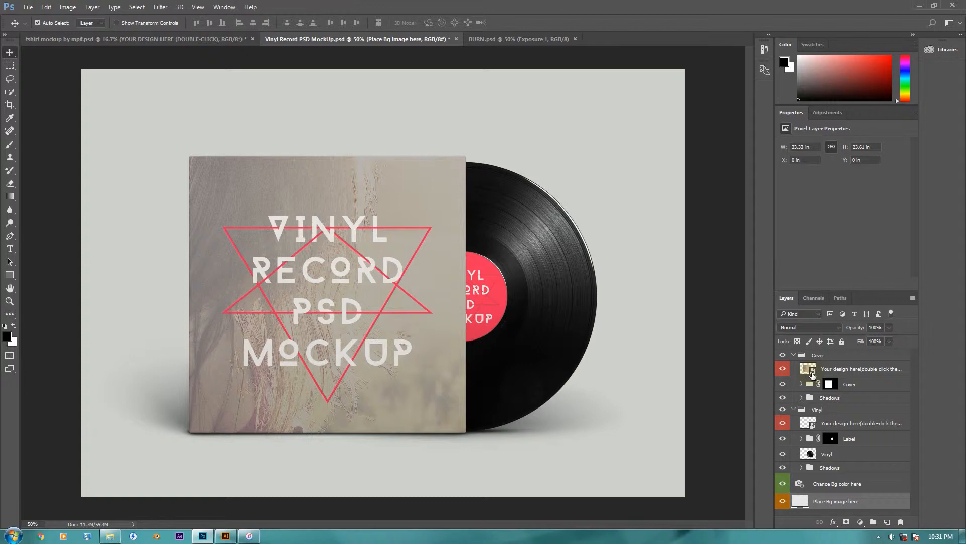
double_click(809, 372)
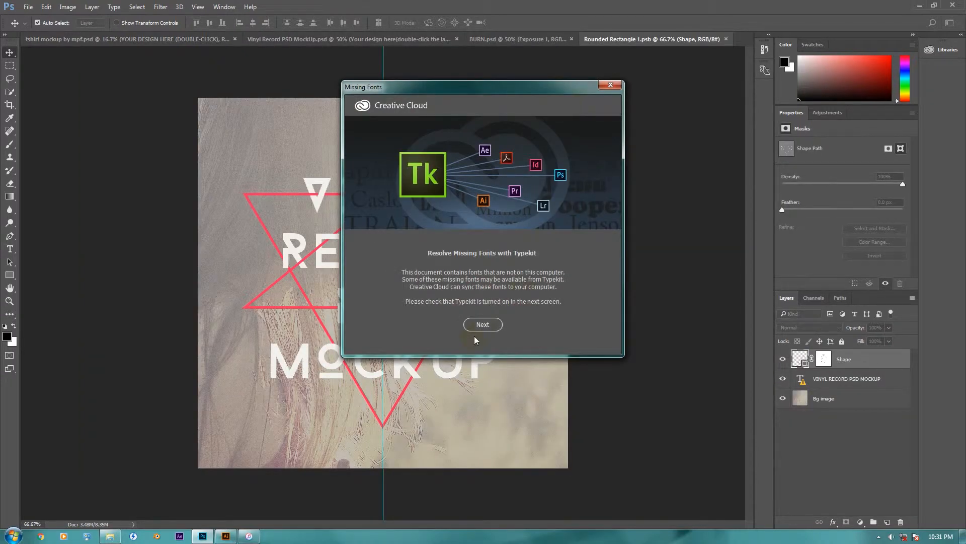
click(482, 326)
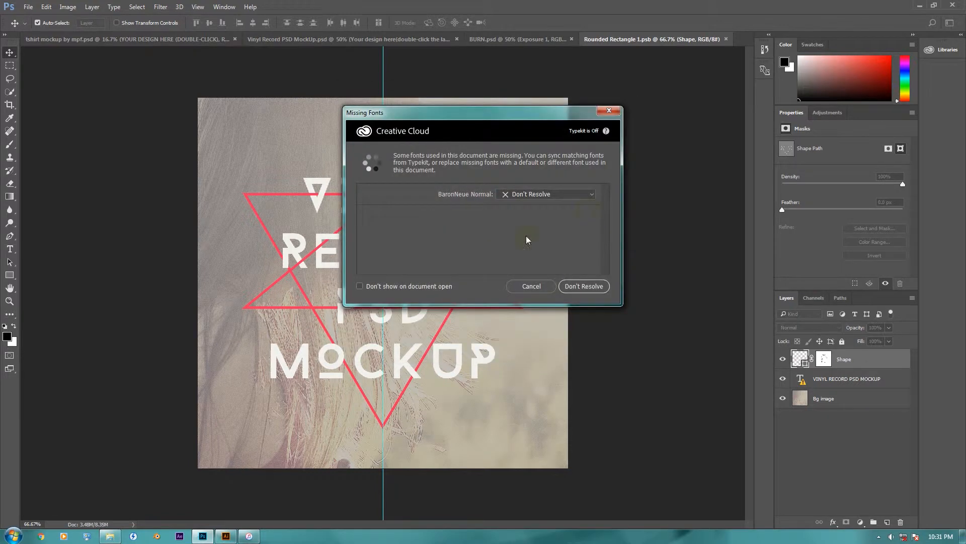
click(517, 288)
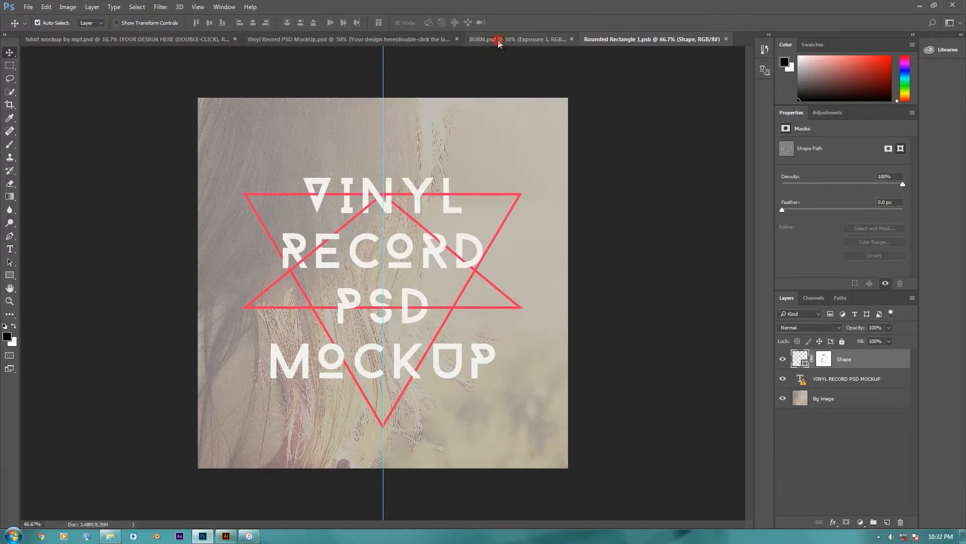
Step: Unlock the paper layer in BURN.psd
click(499, 39)
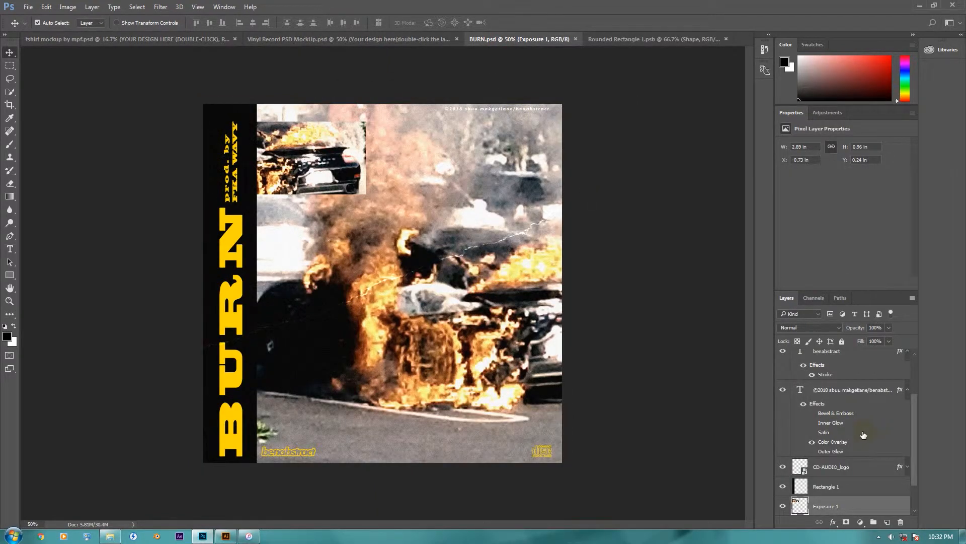
drag(916, 406, 915, 353)
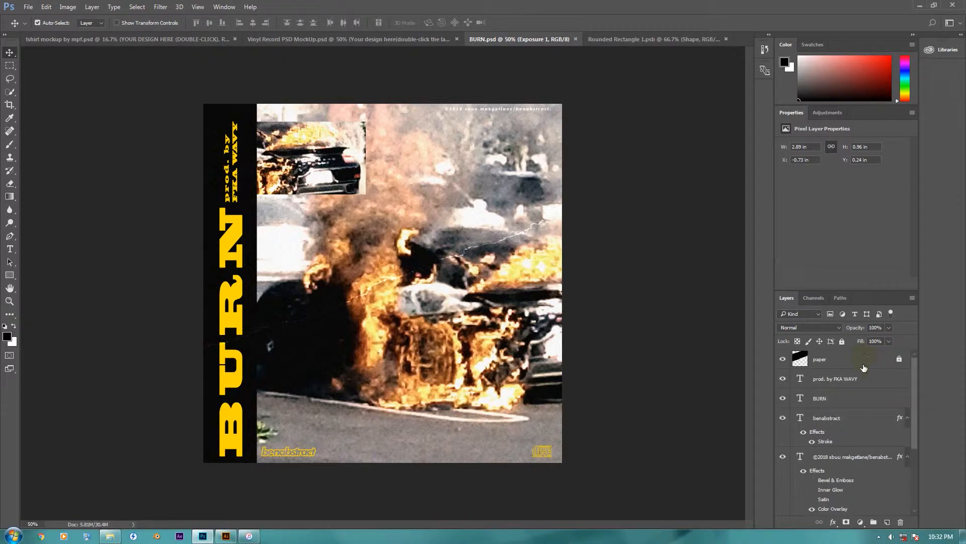
click(842, 342)
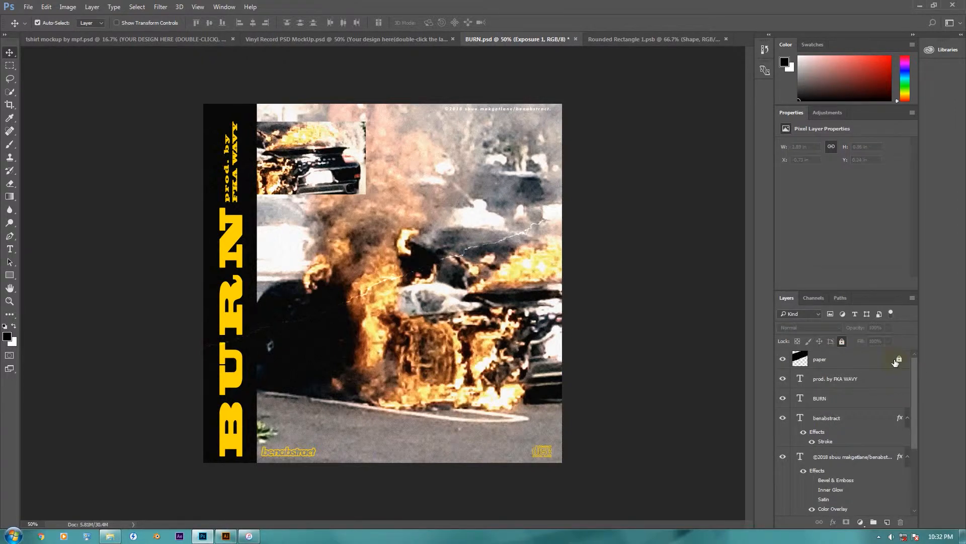
click(843, 342)
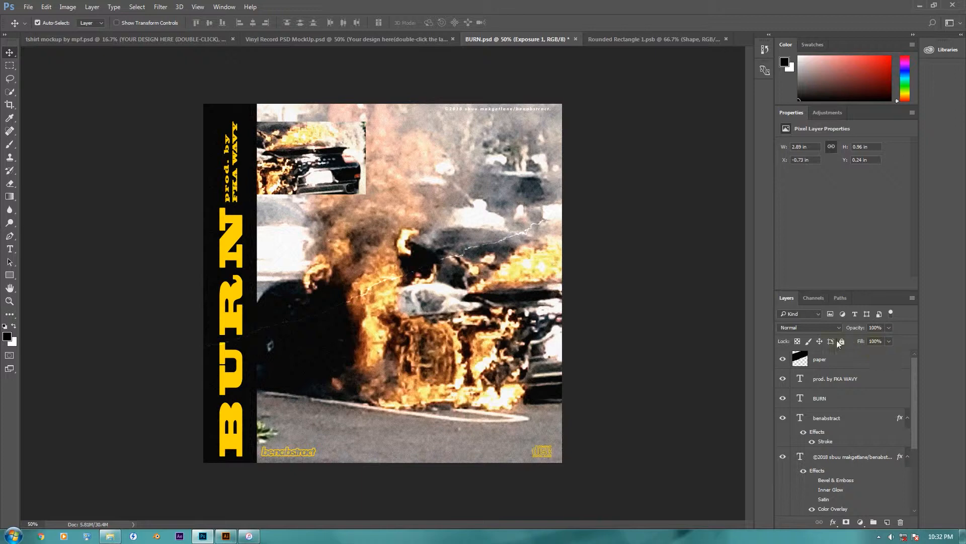
Step: Select the BURN.psd layers from the full-size Exposure 1 image up to paper and copy them into Rounded Rectangle 1.psb
drag(914, 413, 919, 491)
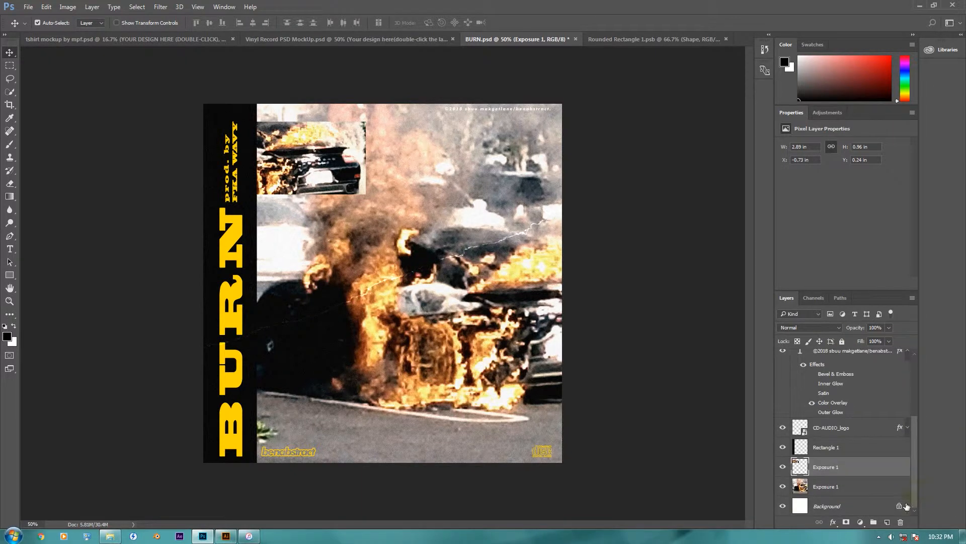
click(867, 486)
scroll(868, 488, up, 5)
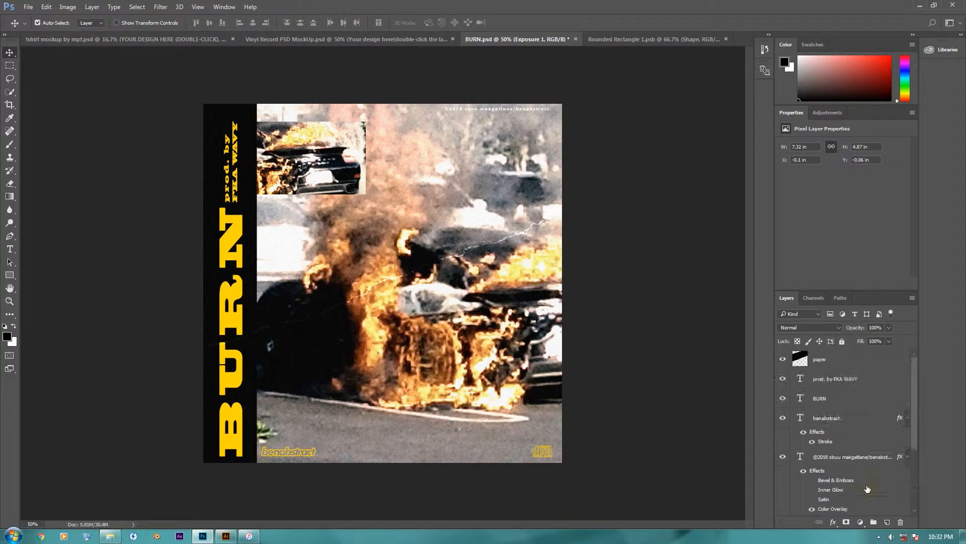
shift+click(858, 362)
drag(405, 259, 391, 284)
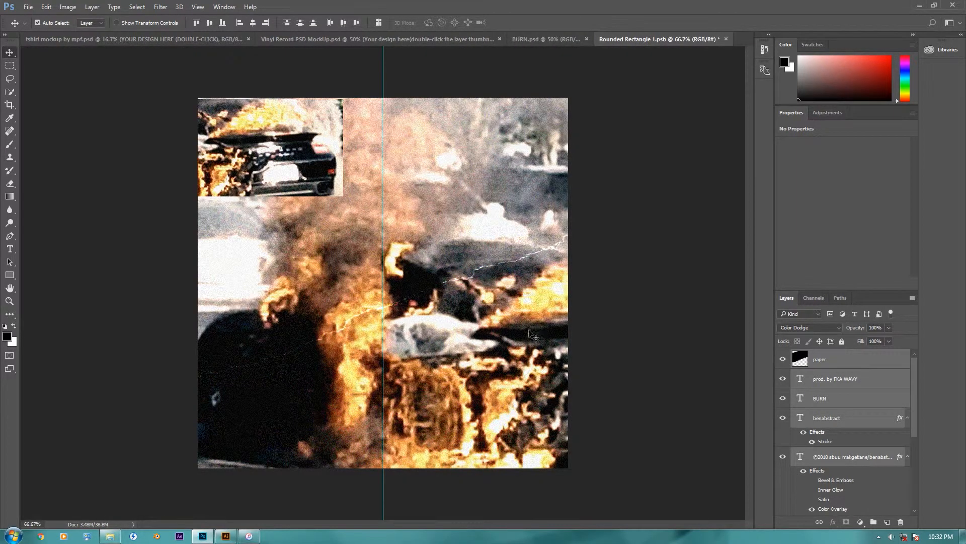
Step: Scale the copied BURN artwork down to about 75% with Free Transform and position it over the square cover canvas
key(ctrl+t)
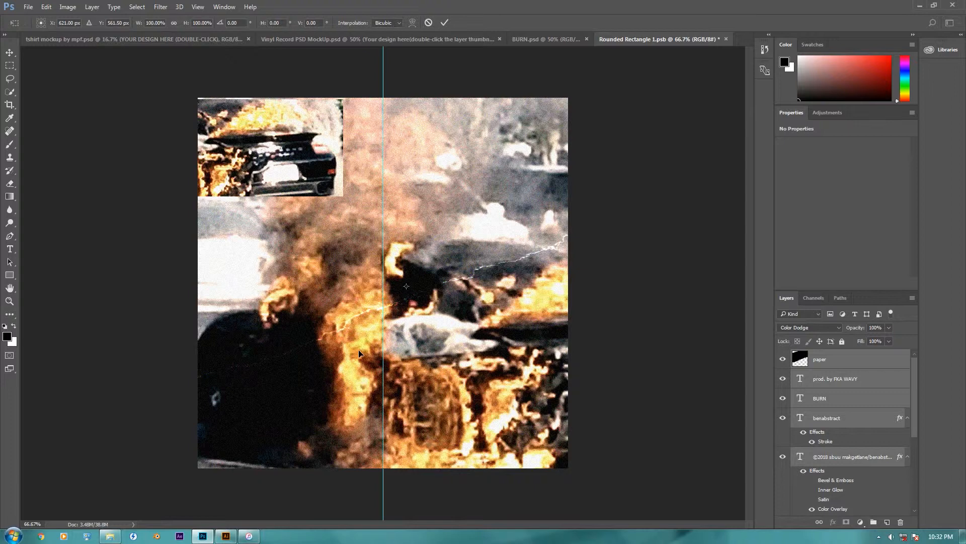
key(ctrl+minus)
key(ctrl+minus)
drag(168, 123, 249, 184)
drag(618, 439, 523, 375)
drag(475, 342, 463, 323)
drag(511, 355, 561, 390)
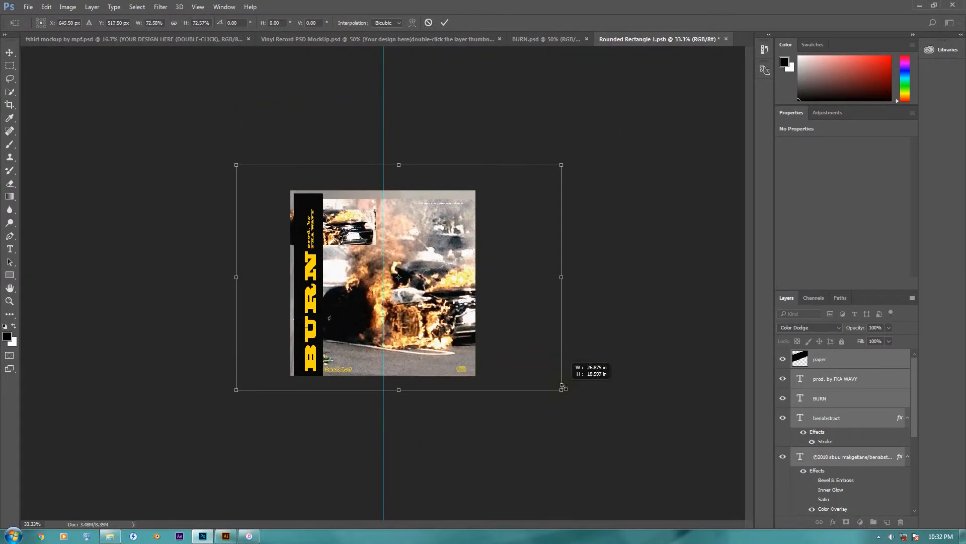
drag(466, 337, 460, 330)
drag(558, 384, 569, 391)
Step: Nudge the artwork into alignment with the cover canvas, scale it to about 75.7%, and apply the transform
key(Up)
key(Up)
key(Up)
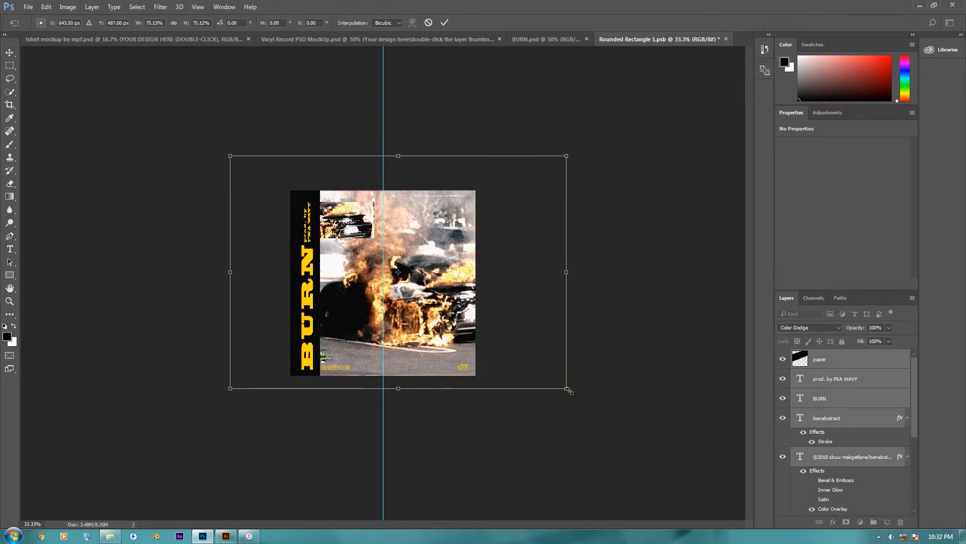
key(Left)
key(Left)
key(Left)
key(Left)
key(Left)
key(Left)
key(Left)
drag(563, 158, 566, 156)
key(Down)
key(Down)
key(Down)
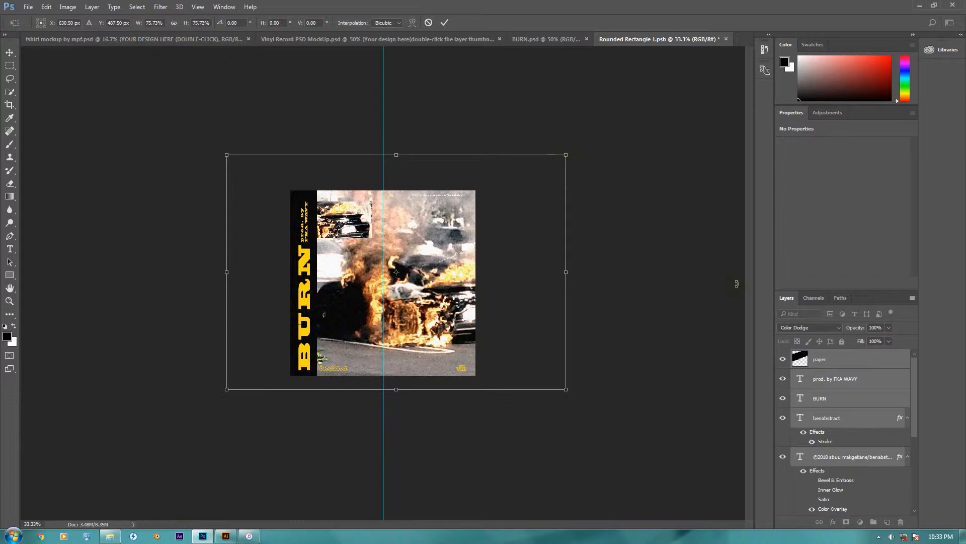
key(Return)
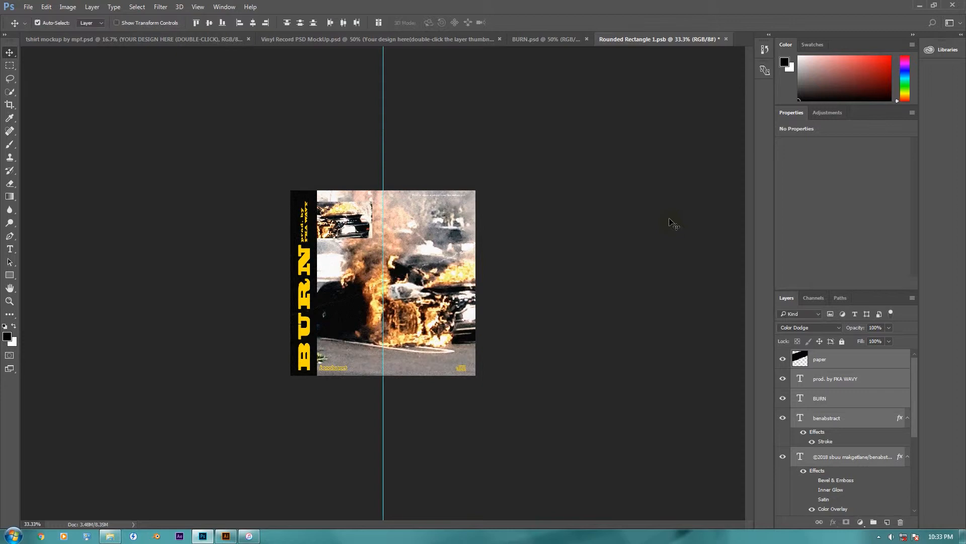
Step: Close Rounded Rectangle 1.psb with its changes saved and show the vinyl record mockup
click(725, 39)
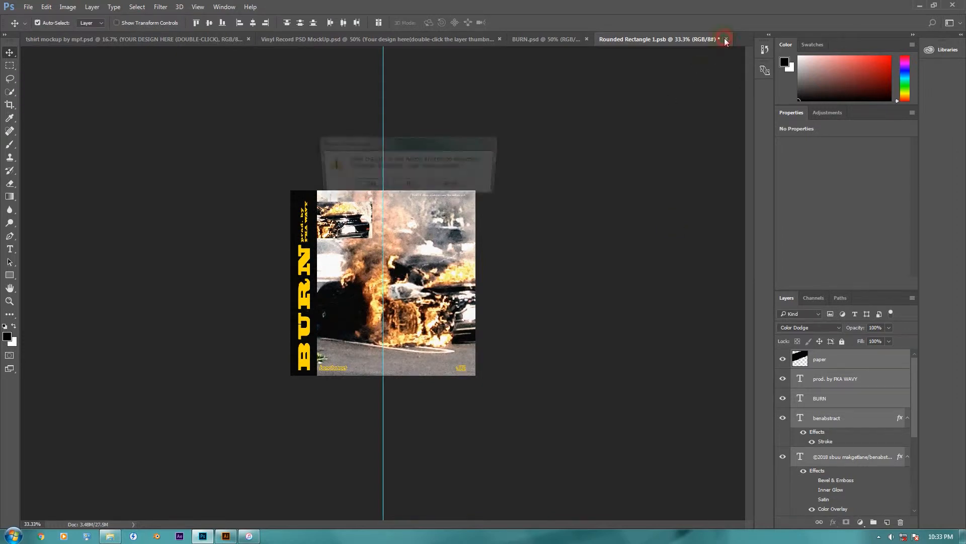
click(366, 186)
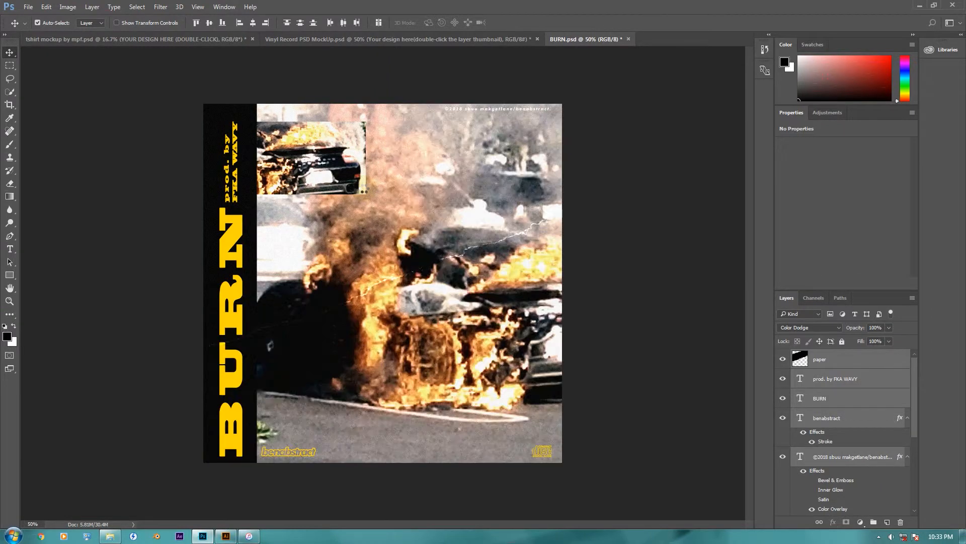
click(421, 41)
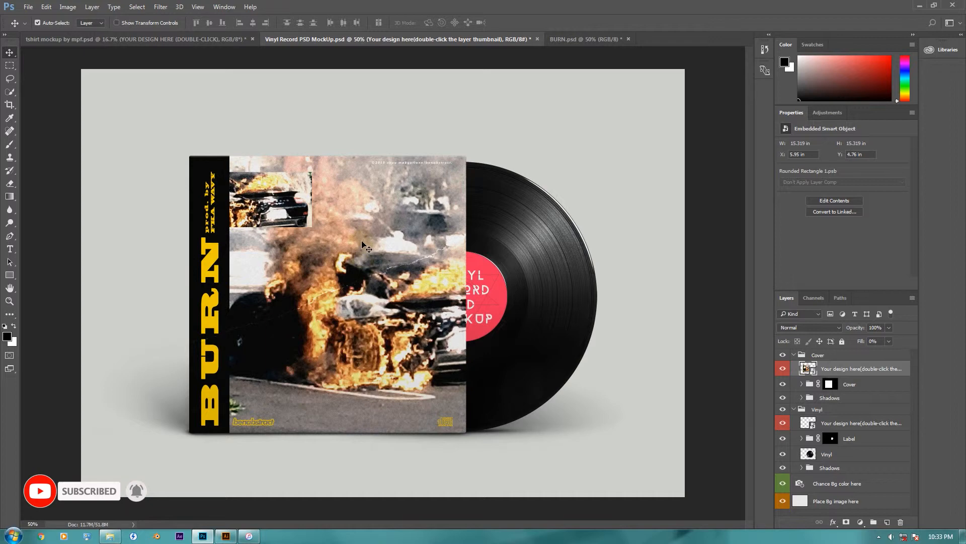
Step: Open the T-shirt mockup's YOUR DESIGN HERE smart object and hide its MOCKUP layer
click(194, 40)
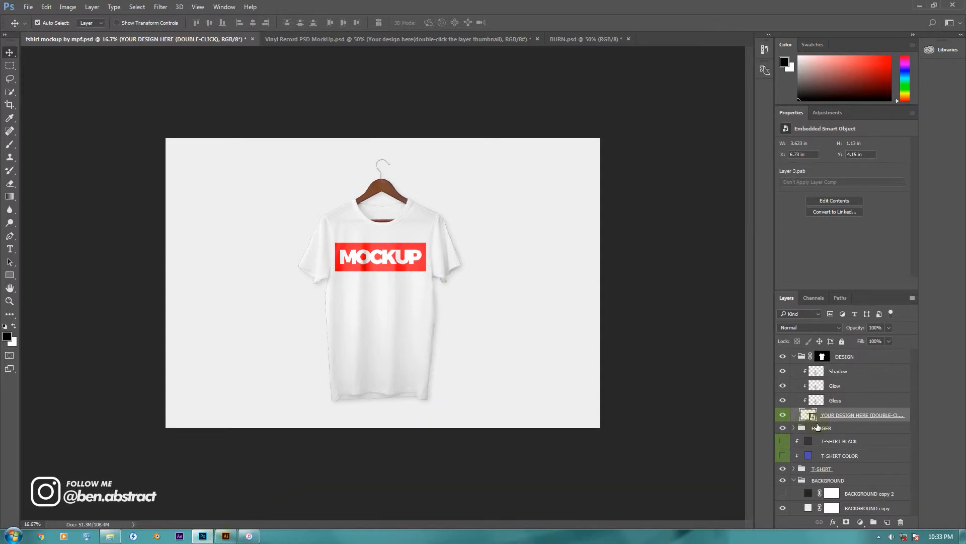
double_click(808, 415)
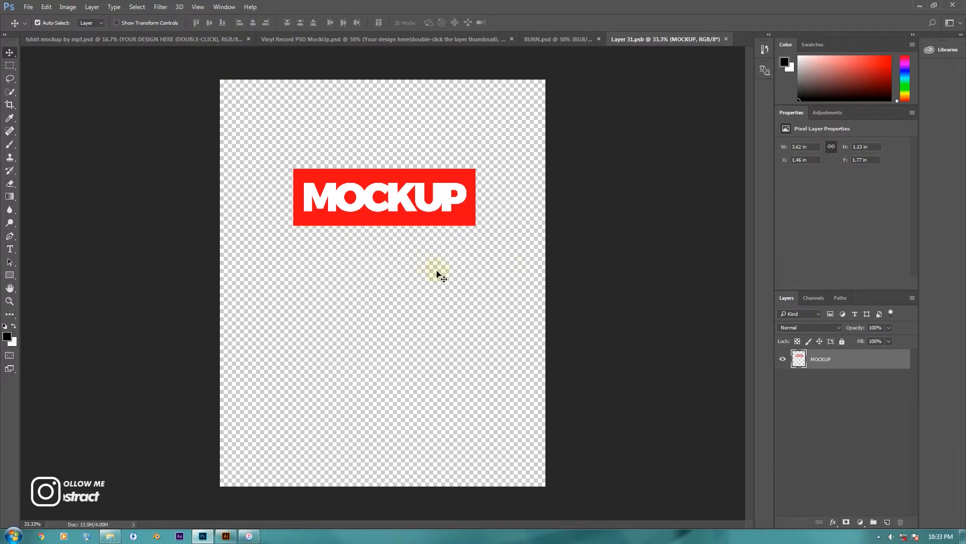
click(783, 359)
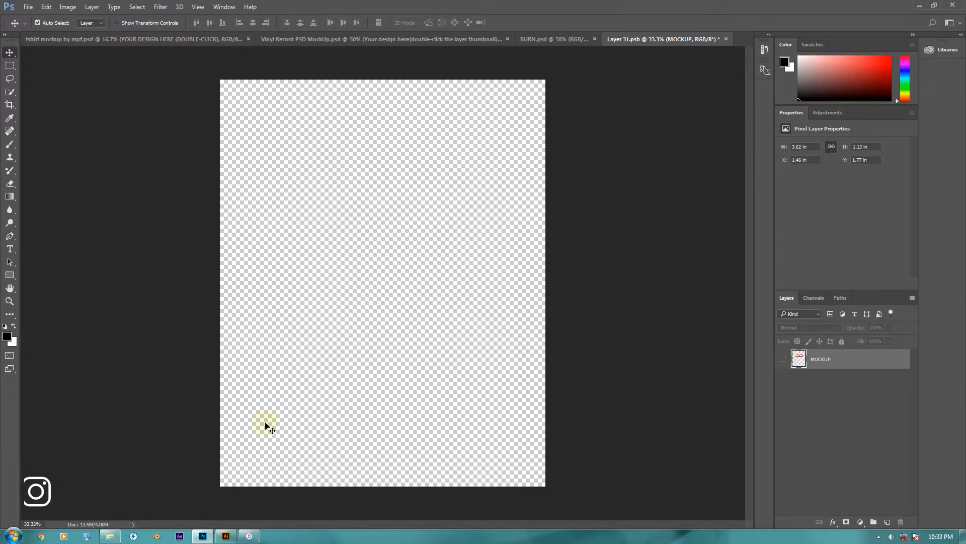
Step: Switch to Illustrator, group the whole portrait illustration in Untitled-1.ai, and copy it
click(228, 536)
mouse_move(277, 111)
mouse_down()
mouse_move(346, 220)
mouse_move(549, 450)
mouse_up()
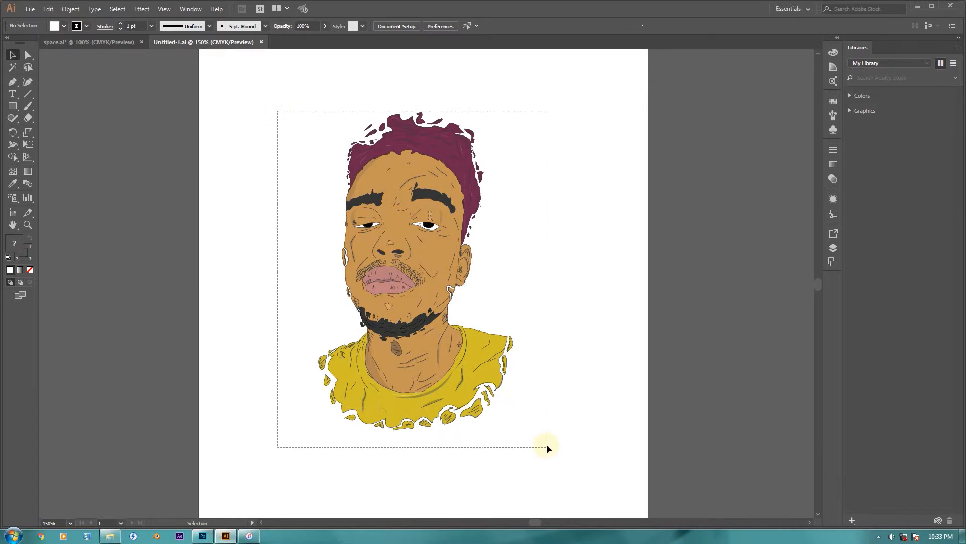
drag(547, 446, 548, 446)
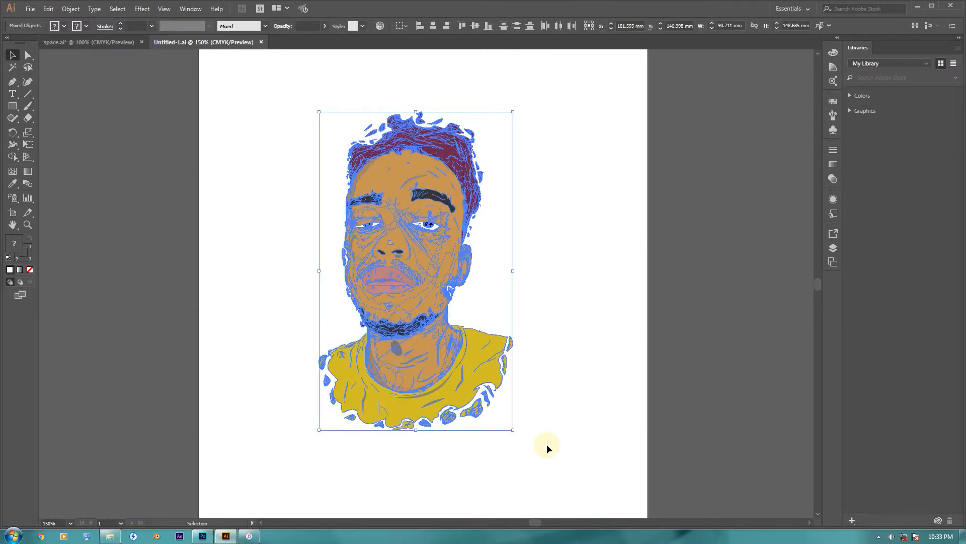
key(ctrl+g)
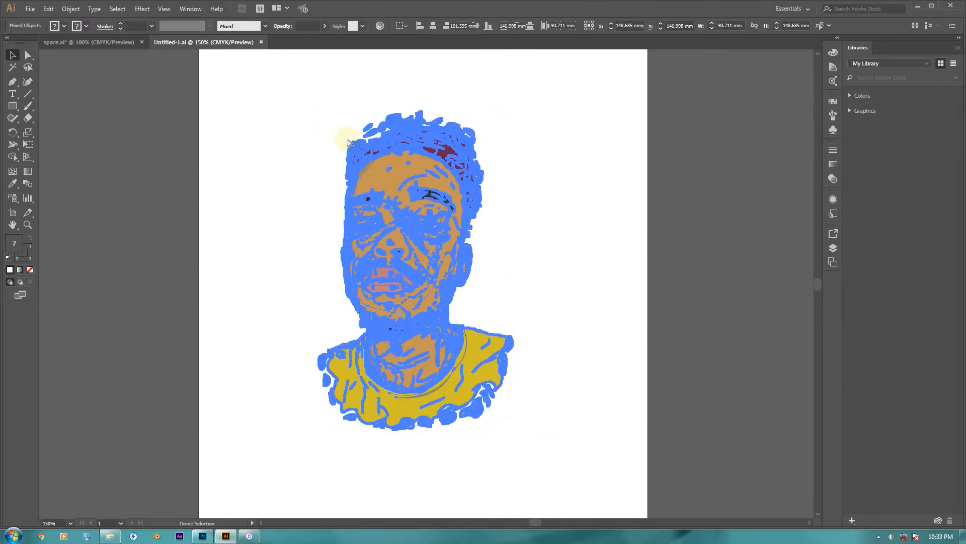
key(ctrl+c)
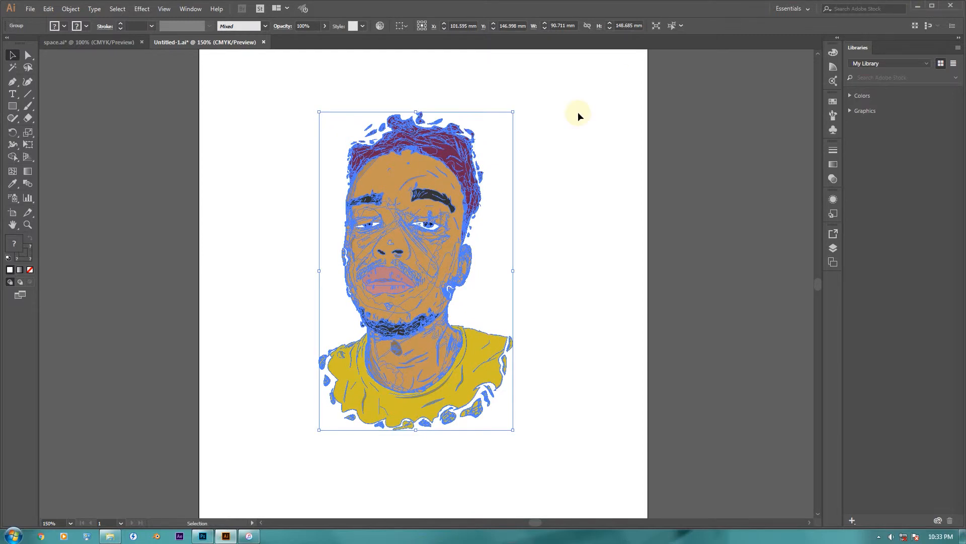
Step: Switch to Photoshop and paste the portrait into Layer 31.psb as a smart object at its default size and position
click(204, 537)
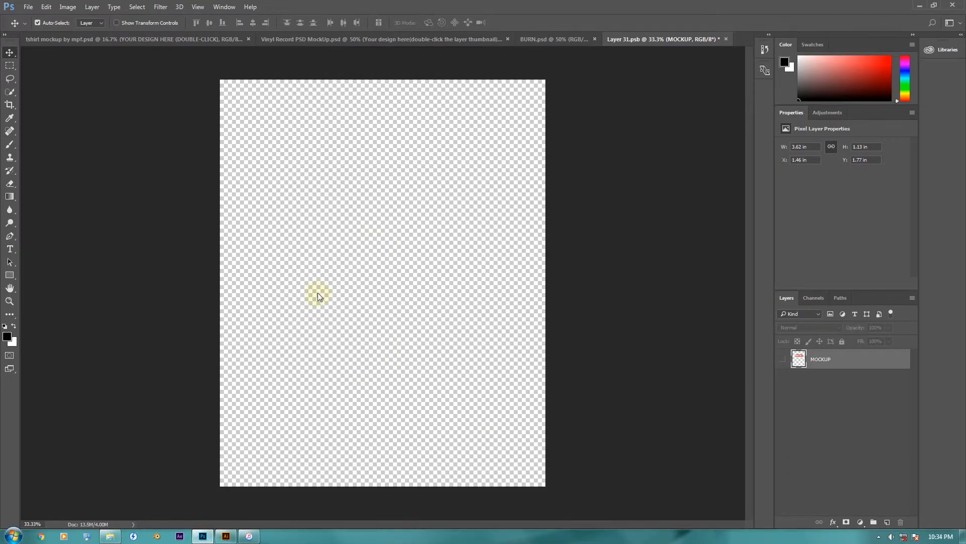
key(ctrl+v)
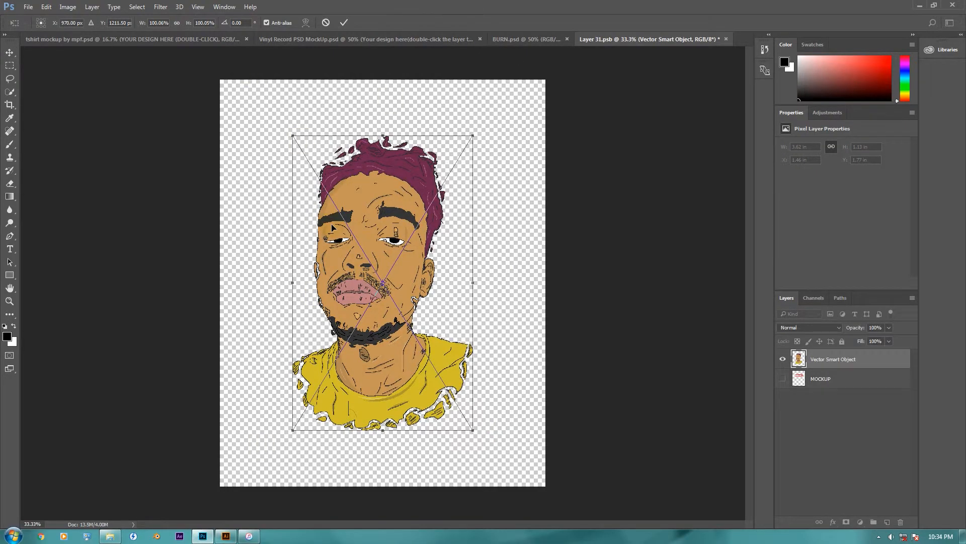
key(Return)
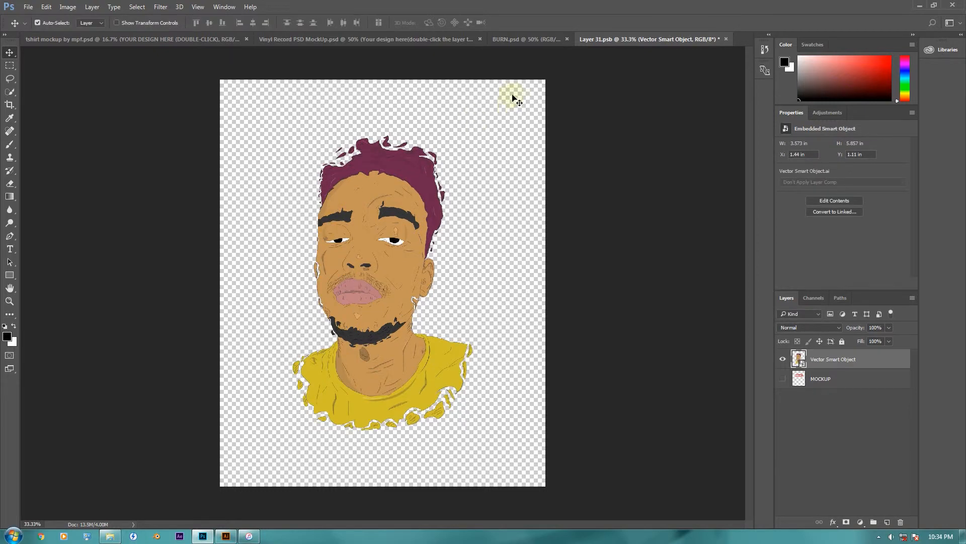
Step: Close Layer 31.psb with its changes saved and examine the portrait on the T-shirt mockup at 25% zoom
click(725, 39)
click(367, 186)
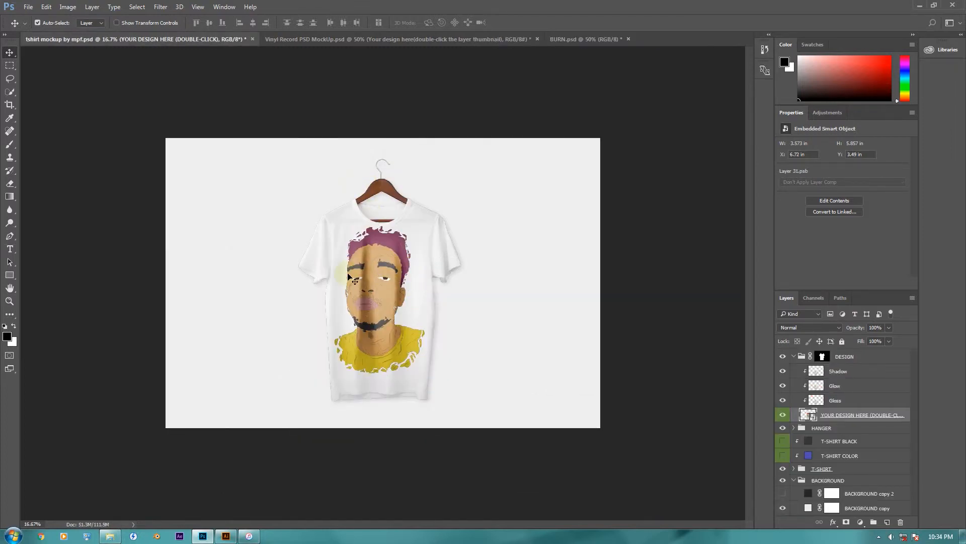
key(ctrl+plus)
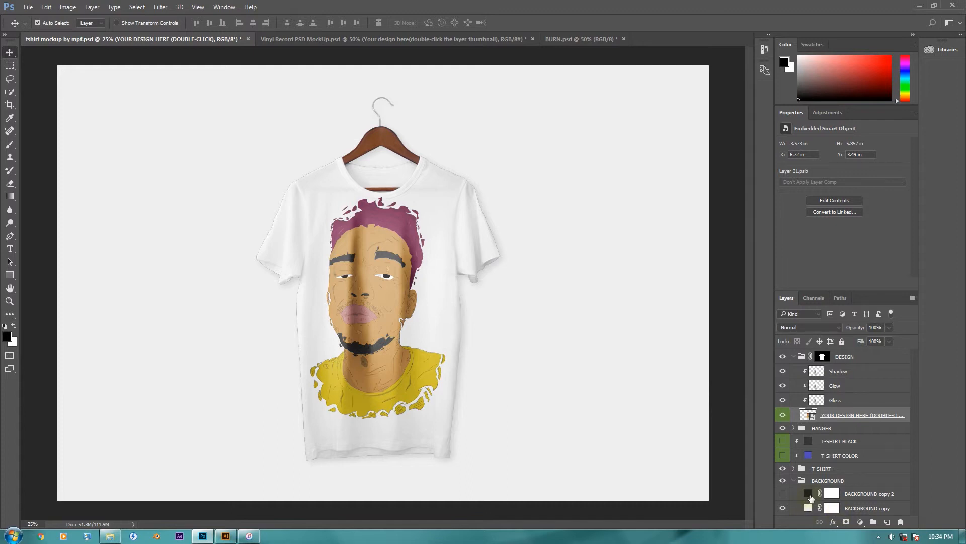
Step: Set the fill of the BACKGROUND copy 2 layer to bright yellow (#f0f902) and make that layer visible behind the T-shirt
double_click(809, 494)
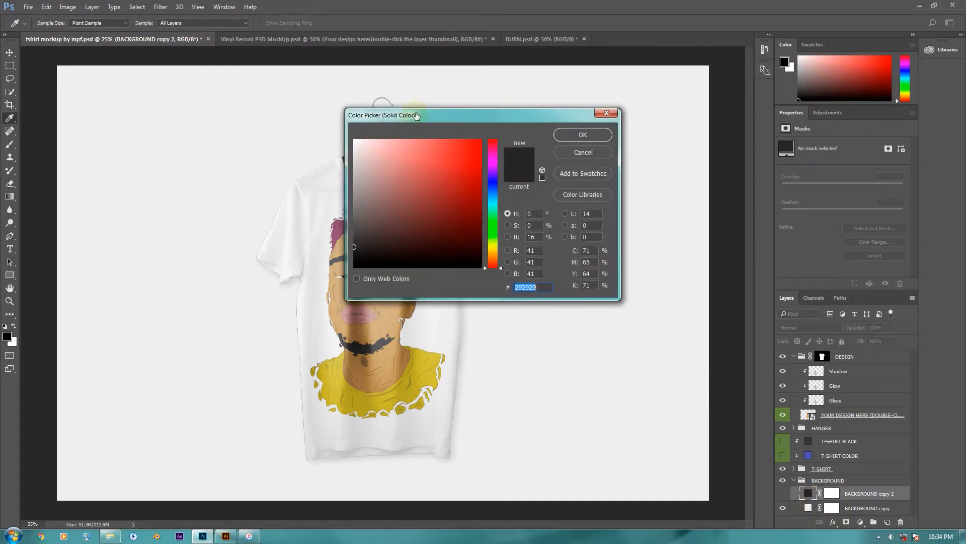
drag(604, 141, 670, 179)
drag(720, 330, 720, 309)
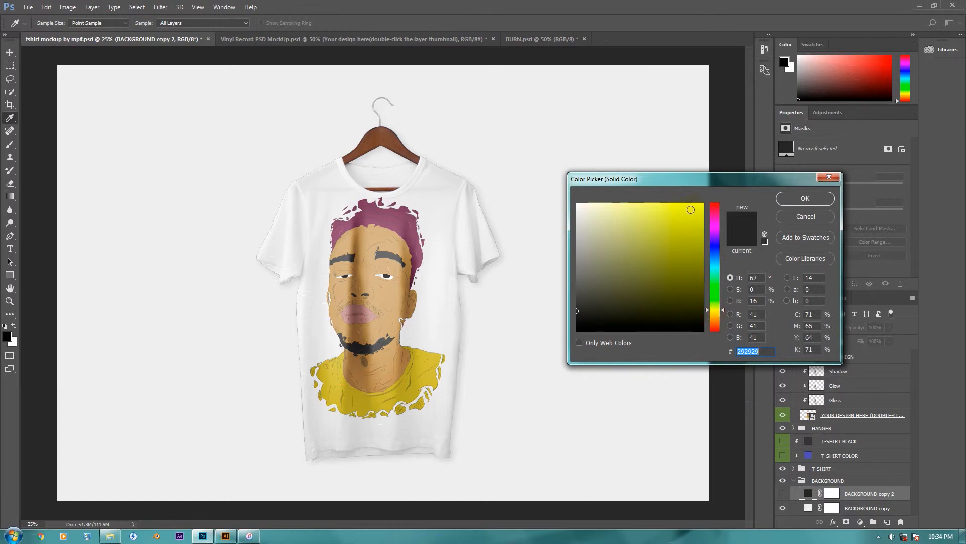
click(704, 206)
click(788, 199)
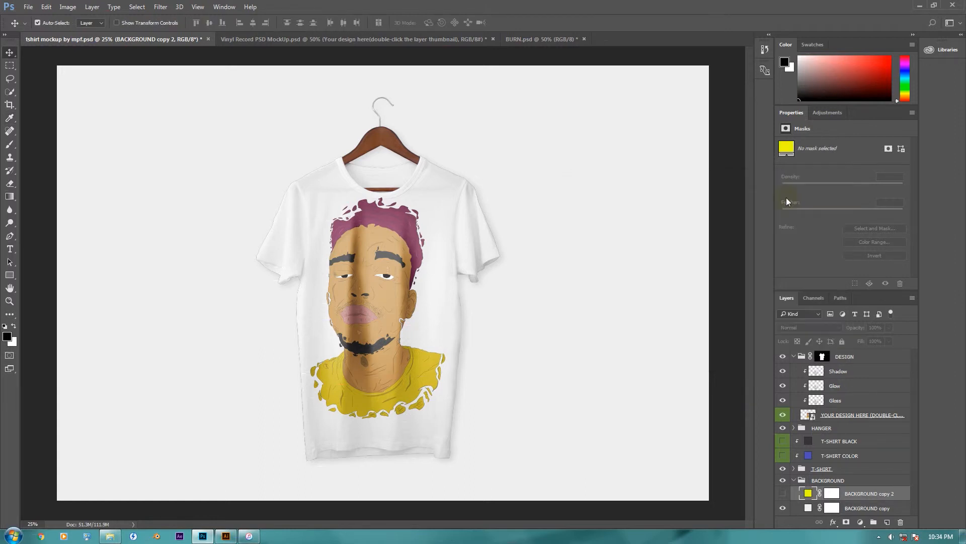
click(782, 494)
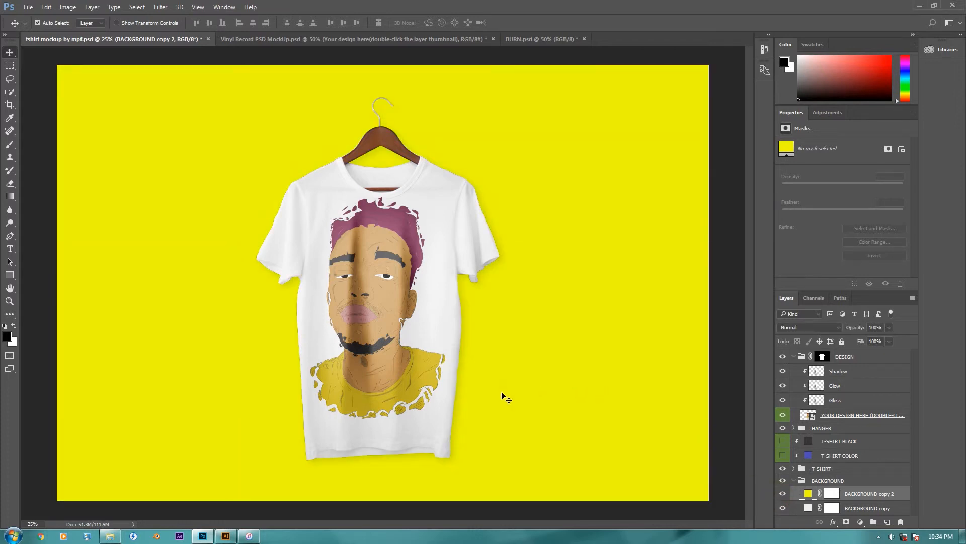
Step: Change the BACKGROUND copy 2 fill to a warmer orange-yellow, #f9cd02, and view the T-shirt mockup up close
key(ctrl+minus)
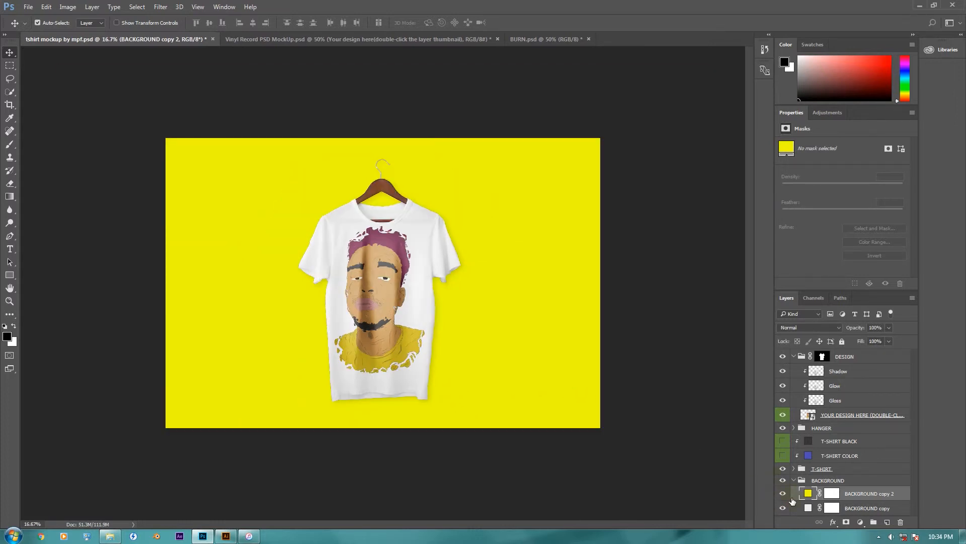
double_click(808, 493)
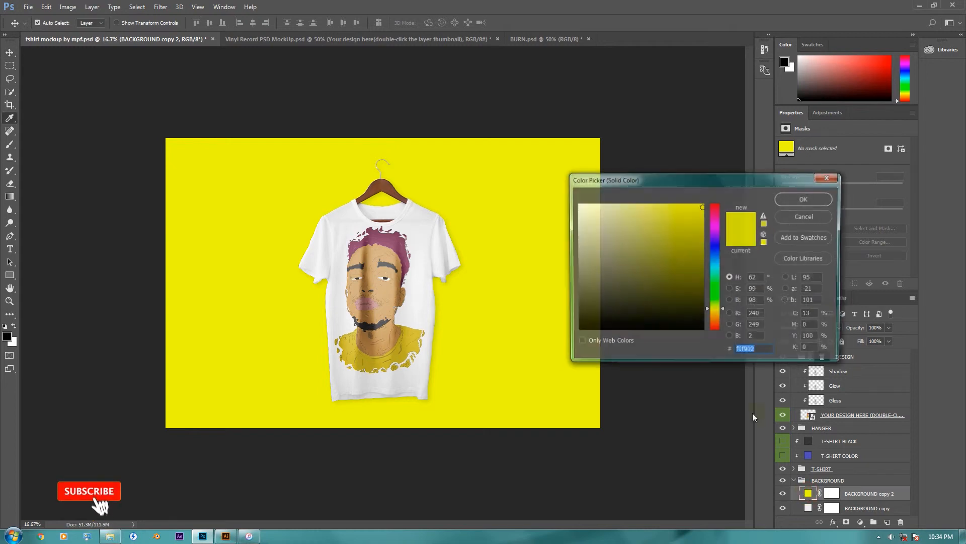
click(723, 314)
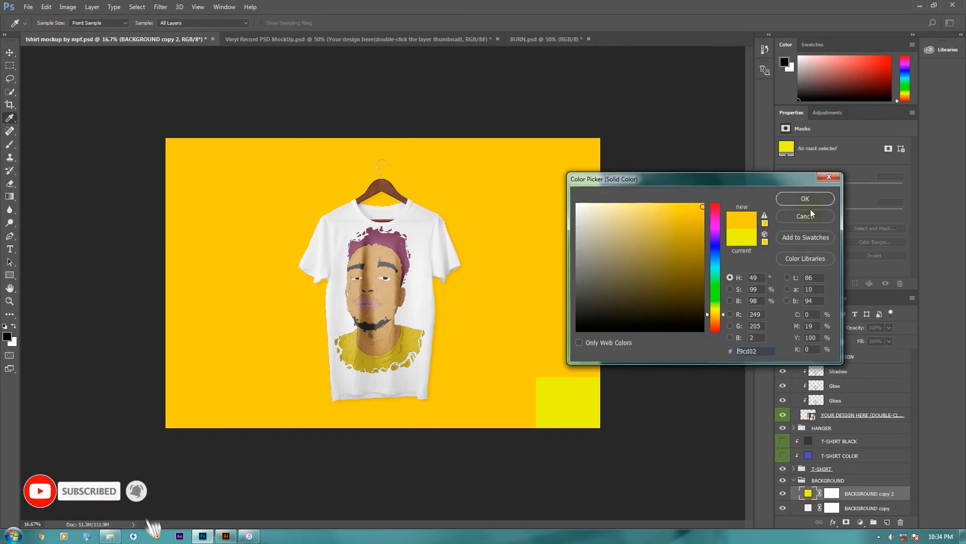
click(805, 199)
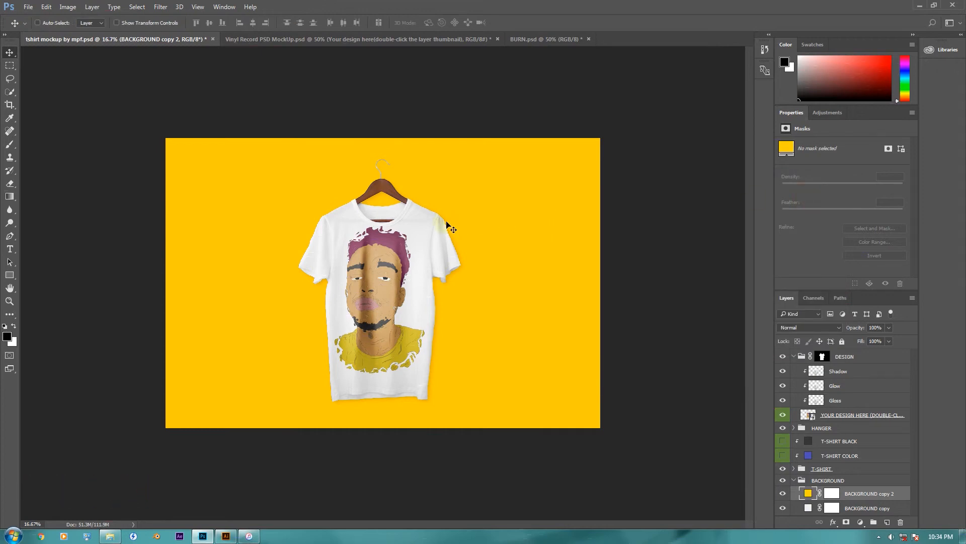
key(ctrl+plus)
key(ctrl+plus)
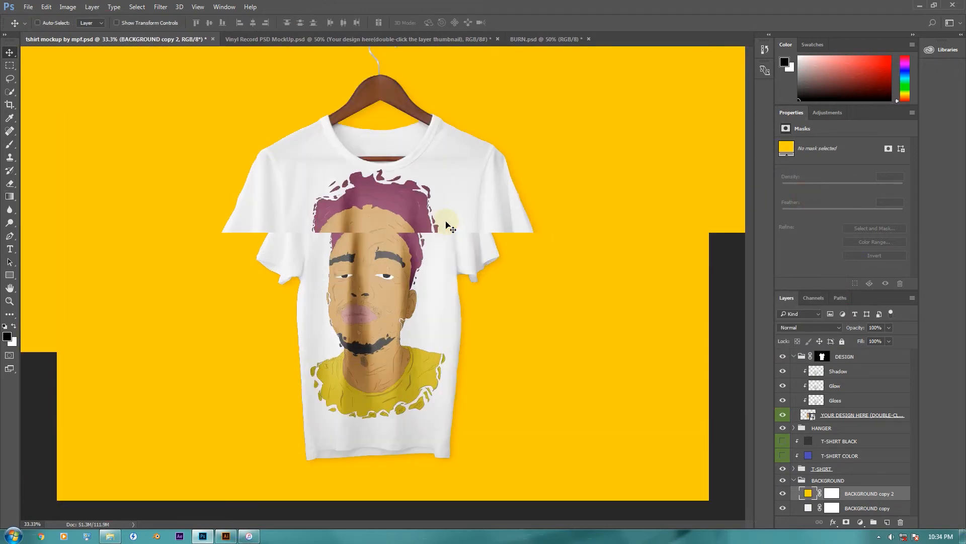